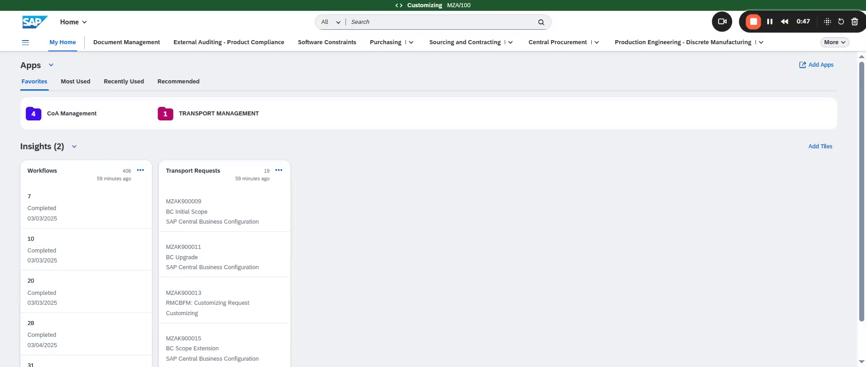
Step: Open the Manage Purchase Orders app and start creating a new purchase order
click(414, 21)
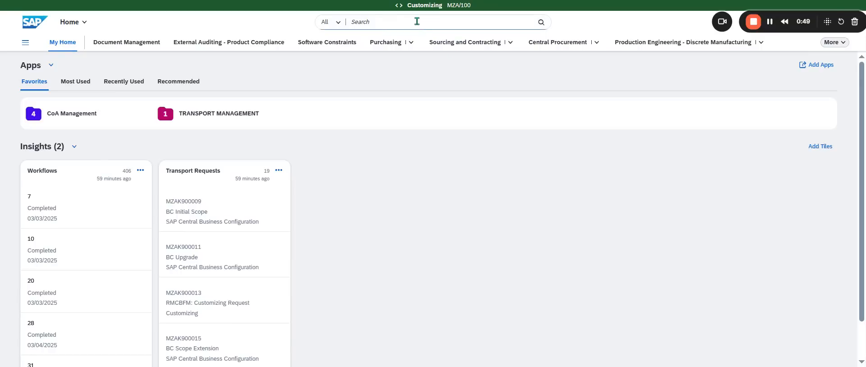
text(Manage Purchase Orders)
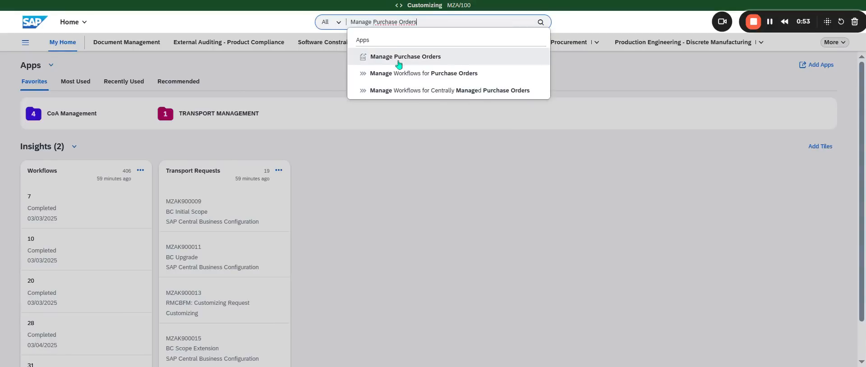
click(397, 59)
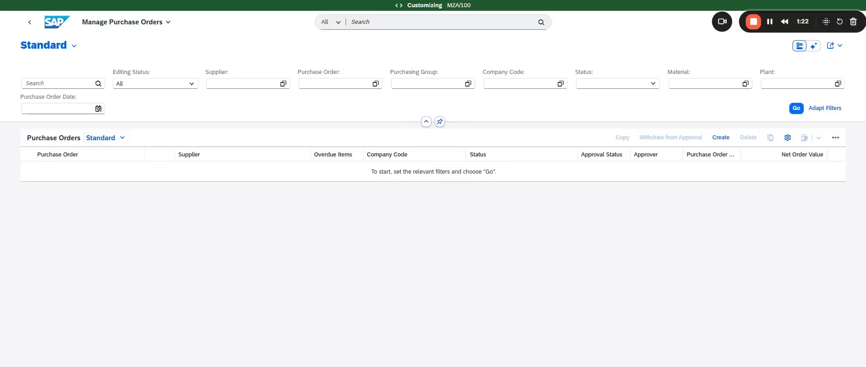
click(721, 137)
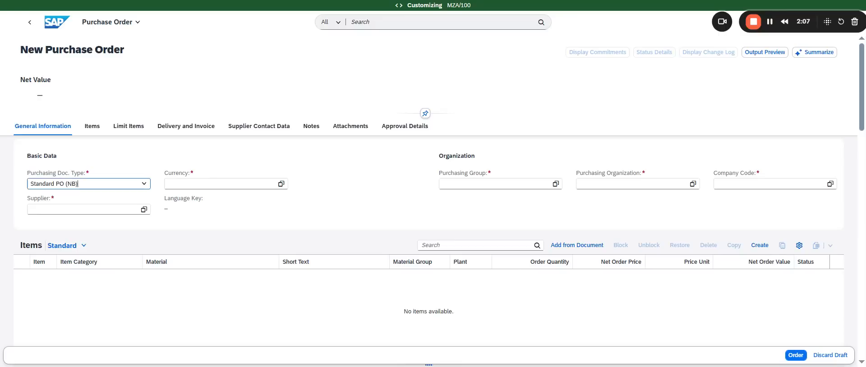
Step: Open the supplier selection and filter it by purchasing organization GROUPE ORG ACHATS (OAFR) and country/region key FR
click(136, 188)
click(144, 210)
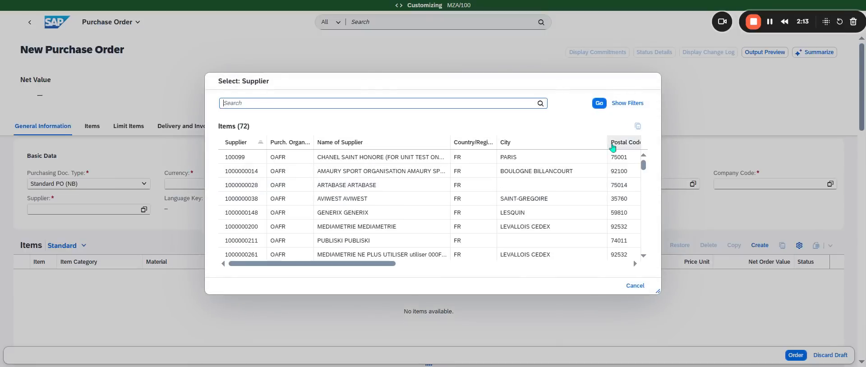
click(627, 103)
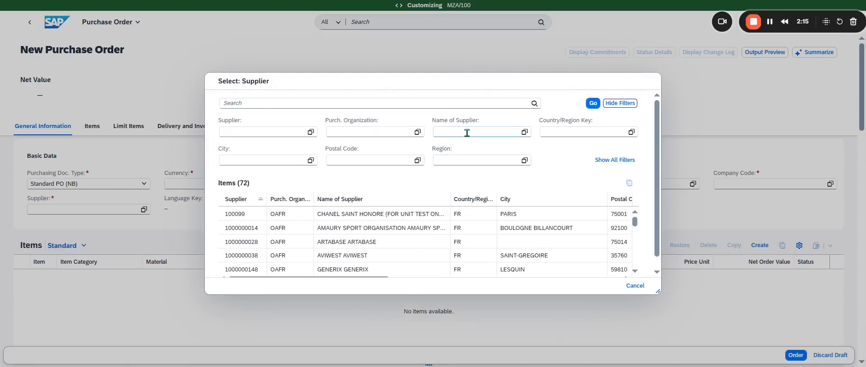
click(346, 132)
click(396, 176)
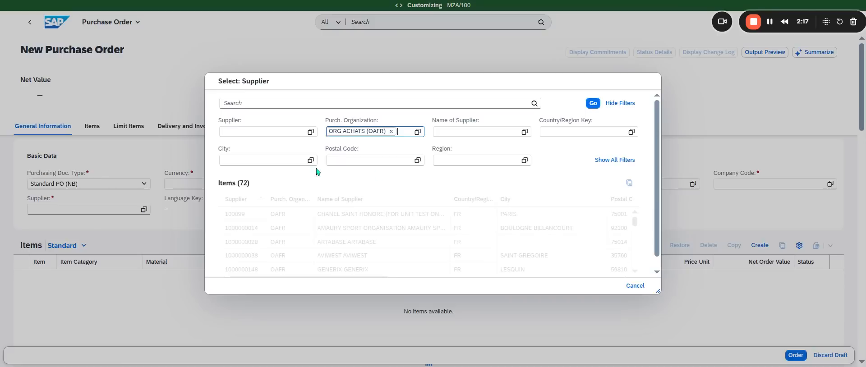
click(568, 129)
text(FR)
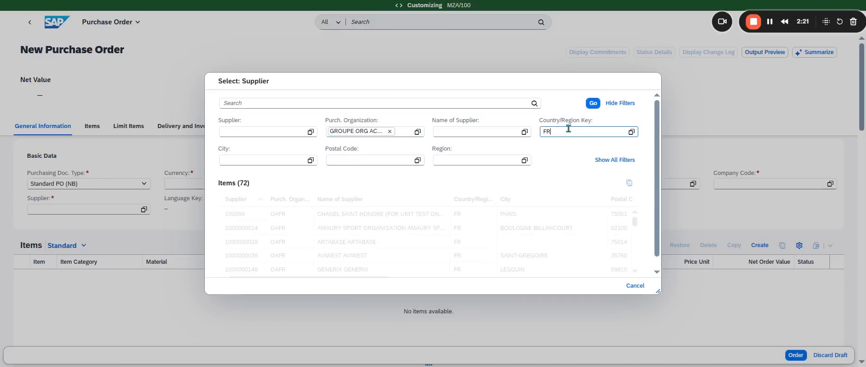
key(Return)
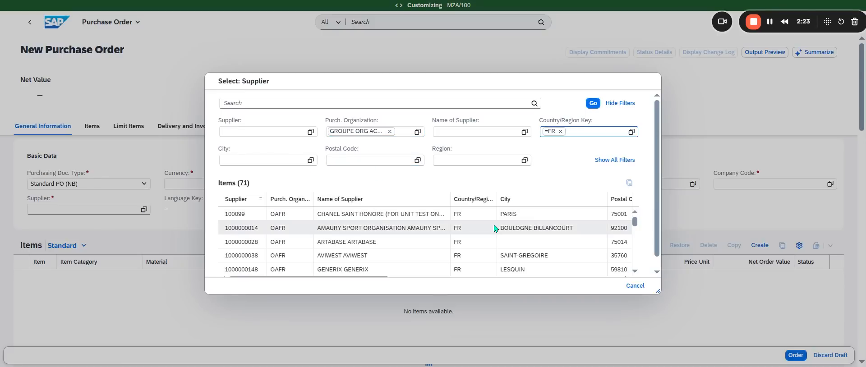
scroll(432, 263, down, 5)
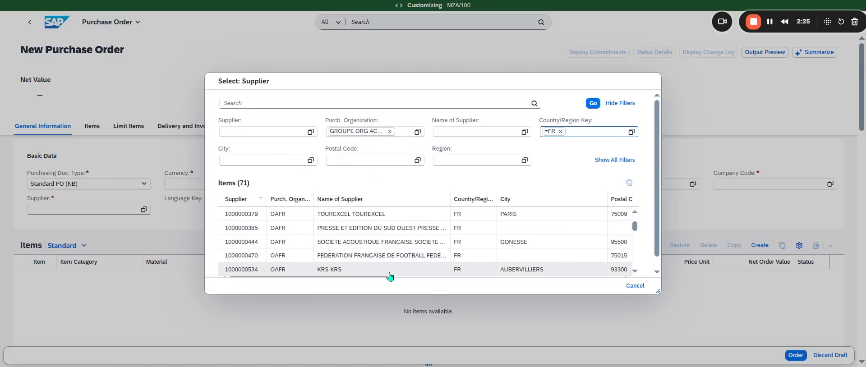
scroll(397, 221, down, 5)
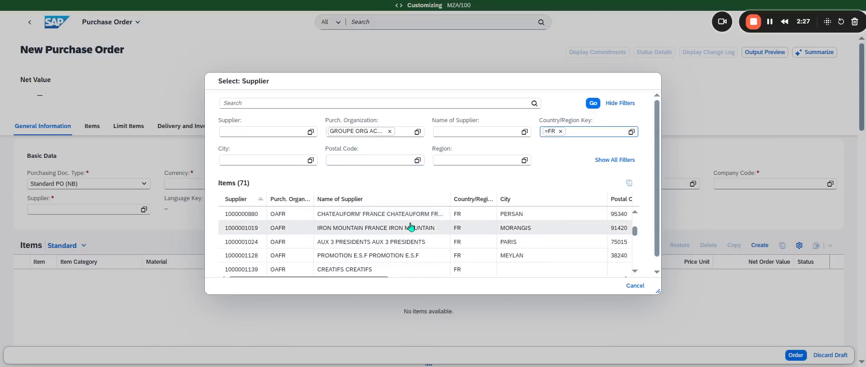
Step: Search the filtered supplier list for KPC and for K*, and choose KRS KRS as the purchase order's supplier
click(275, 105)
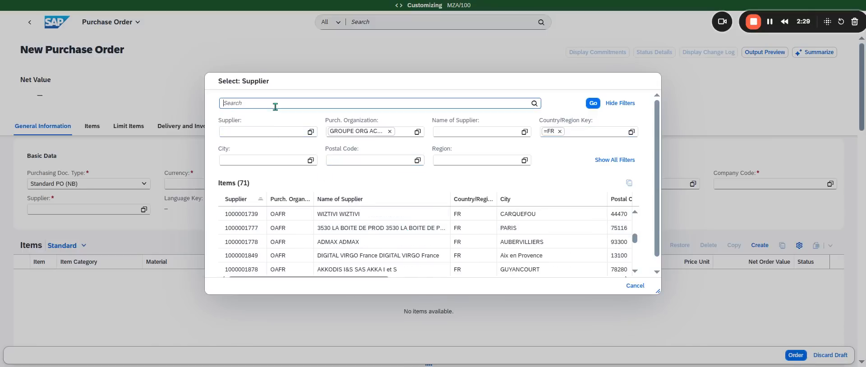
text(KPC)
key(Return)
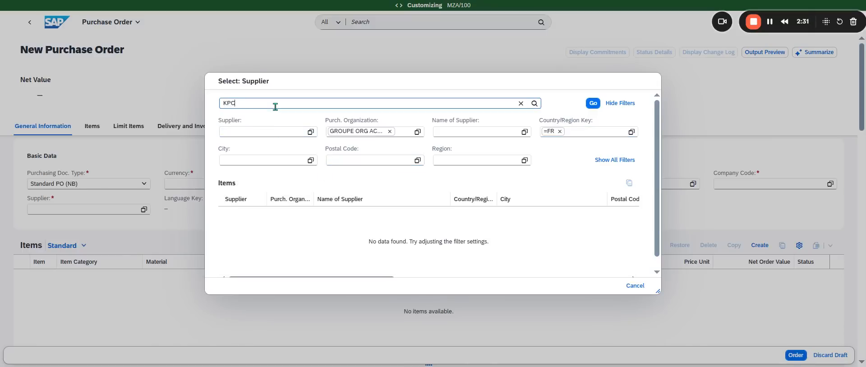
key(BackSpace)
key(BackSpace)
text(*)
key(Return)
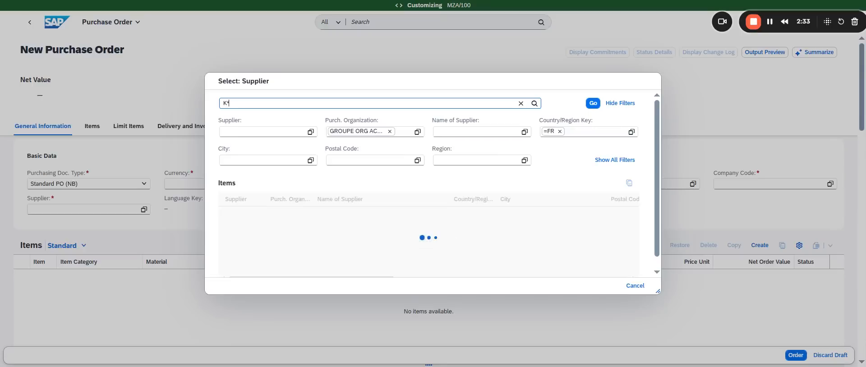
click(347, 215)
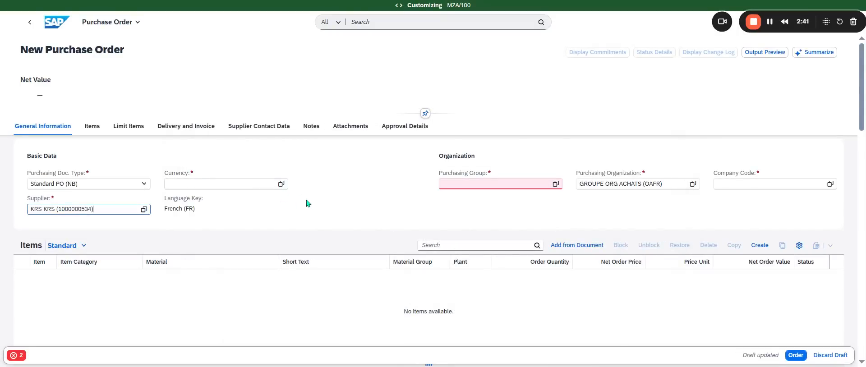
Step: Set the purchasing group to MÉDIA (001), the company code to RMC-BFM (01ME) and the currency to EUR
click(499, 186)
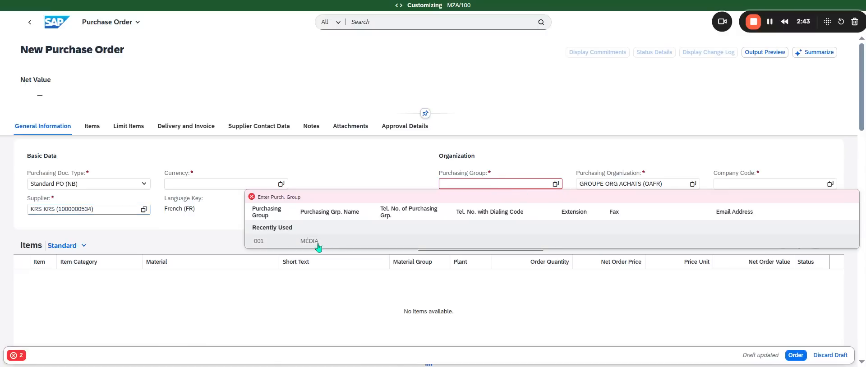
click(317, 244)
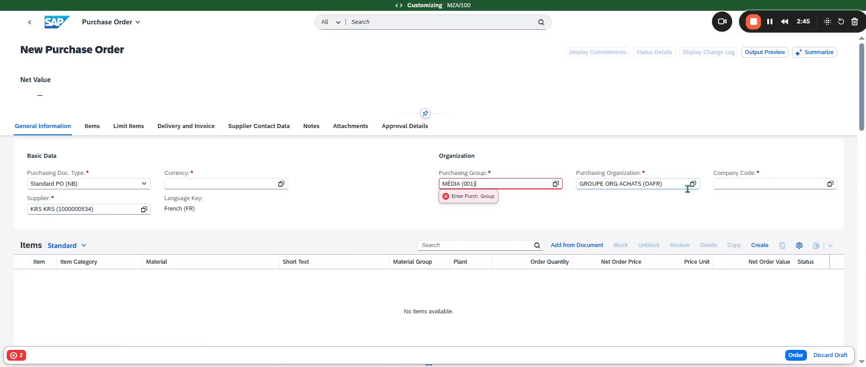
click(731, 183)
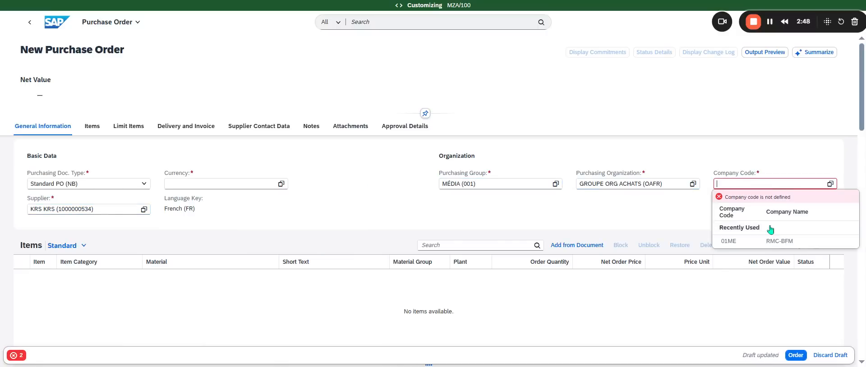
click(768, 242)
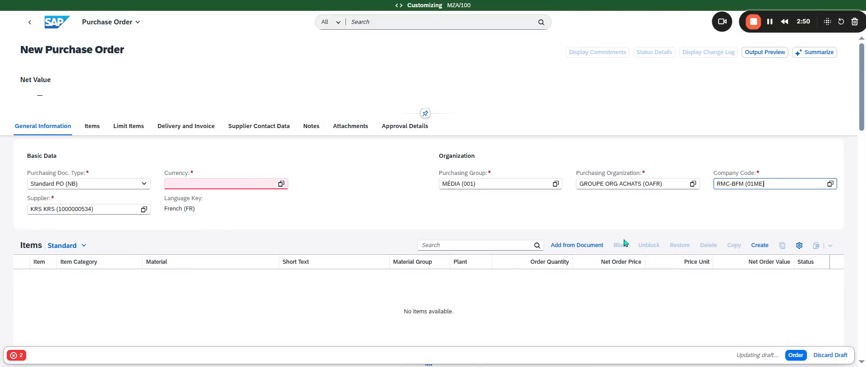
click(225, 188)
text(EUR)
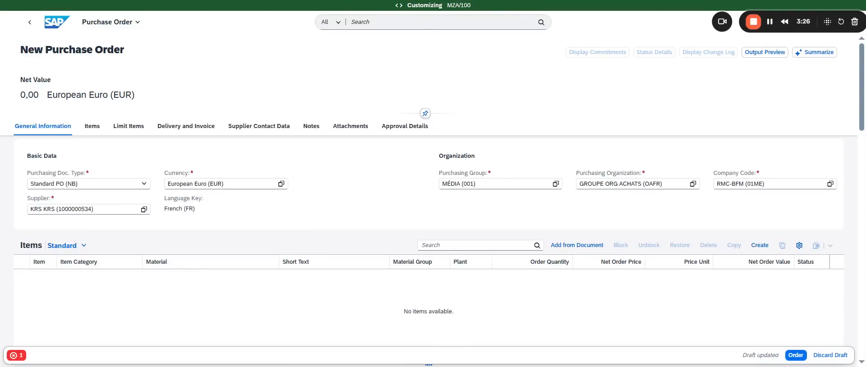
Step: Create a purchase order item with material group MC07005 and plant RMC-BFM (01ME)
scroll(433, 188, down, 3)
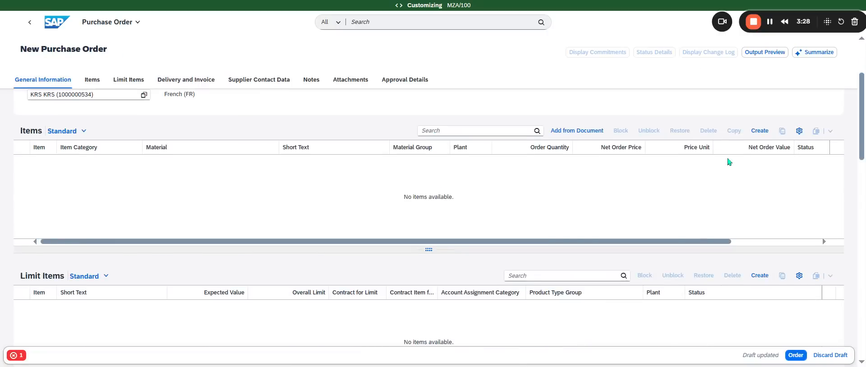
click(764, 132)
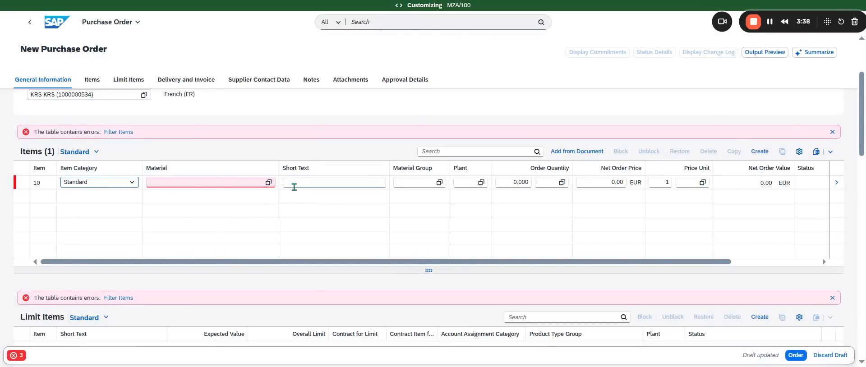
click(435, 184)
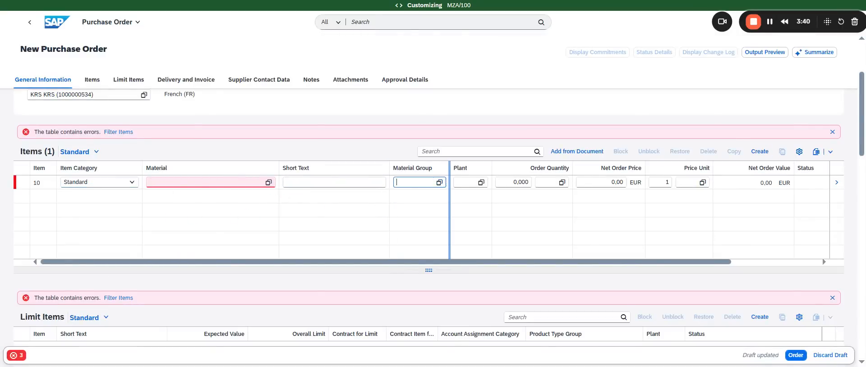
click(441, 184)
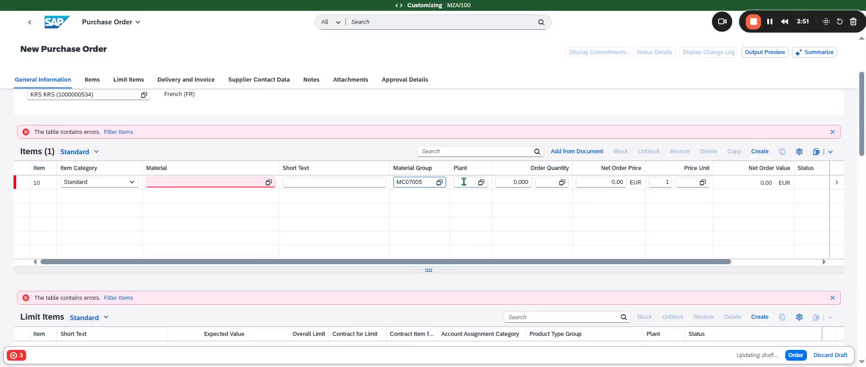
click(482, 187)
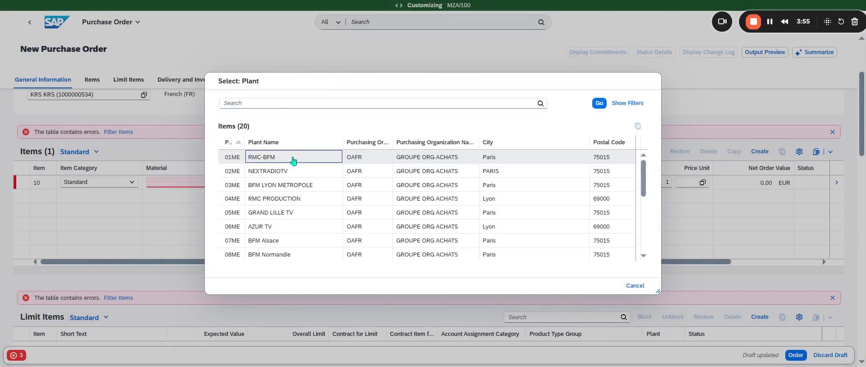
click(290, 166)
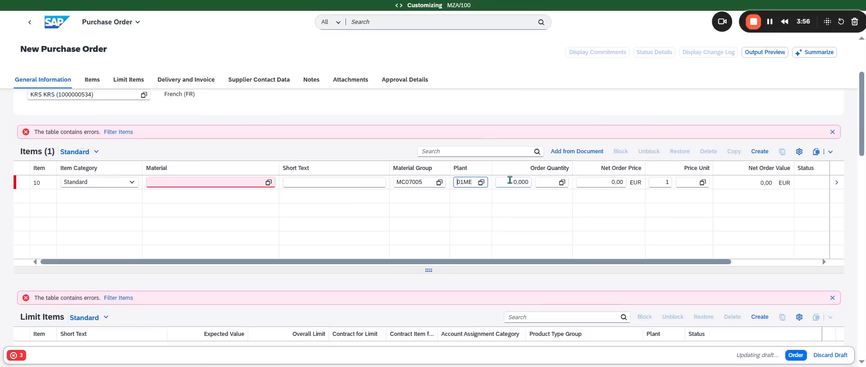
Step: Give the item an order quantity of 1 PC, a net order price of 1000 EUR and the short text DEMO
click(510, 180)
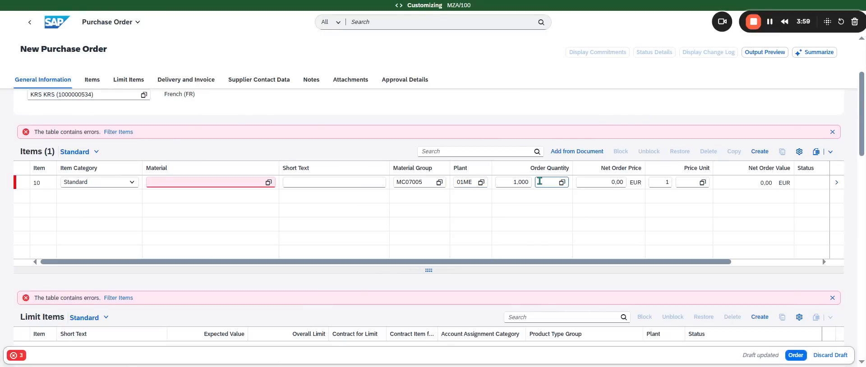
click(606, 228)
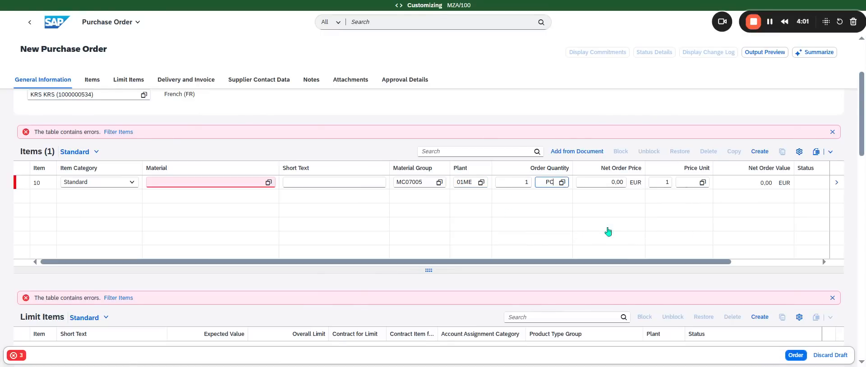
click(600, 186)
text(1000)
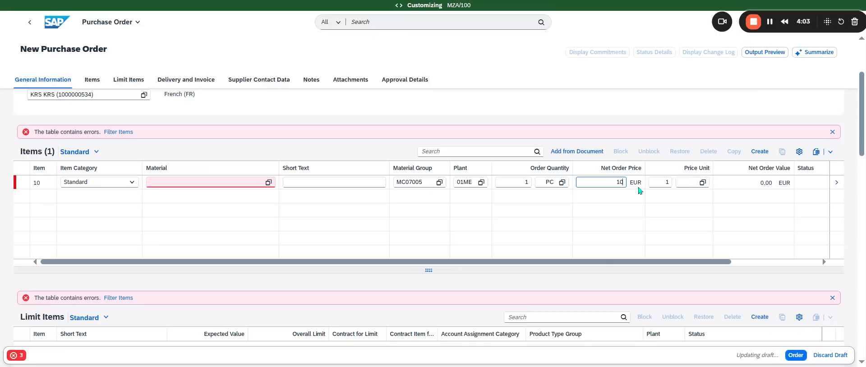
key(Return)
click(331, 183)
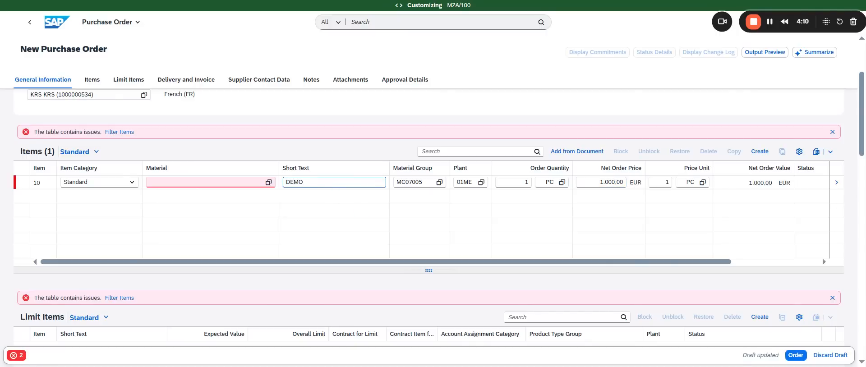
Step: Open the details of item 10 and set its account assignment category to Cost center (K)
click(836, 182)
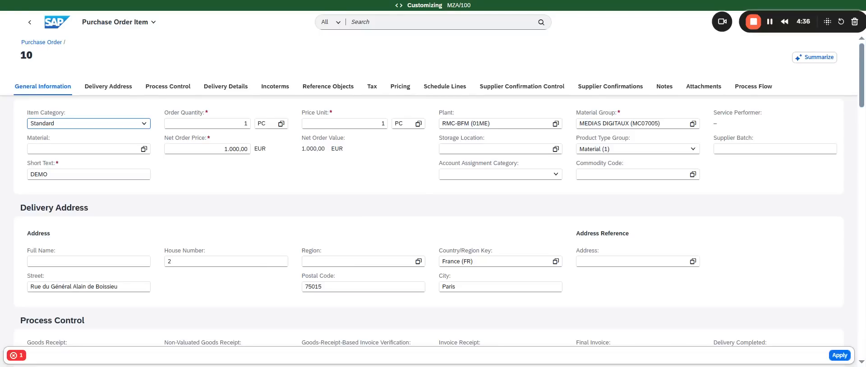
click(557, 175)
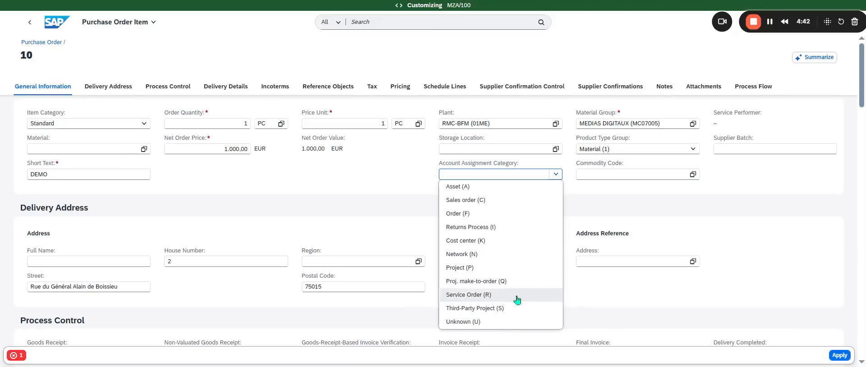
click(495, 241)
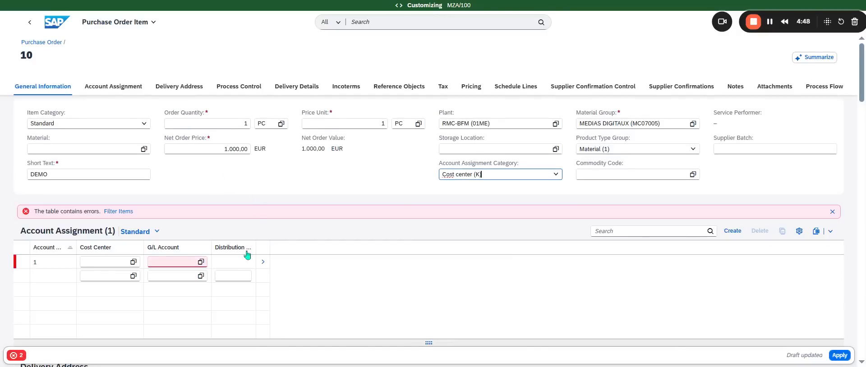
Step: Look up the G/L accounts for the item's first account assignment line and search them for 6*
click(201, 262)
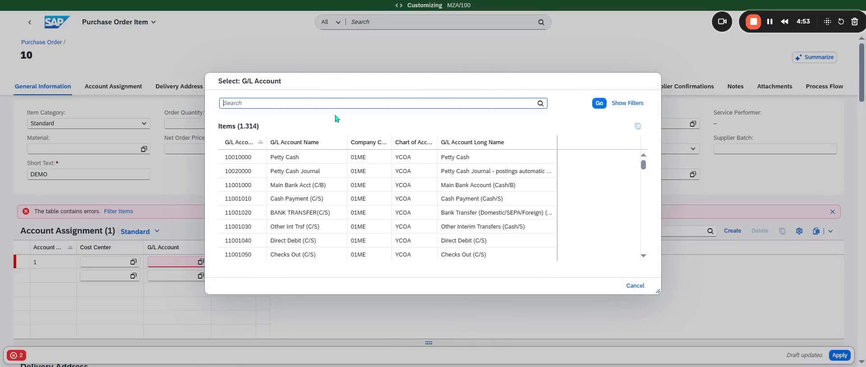
text(6*)
key(Return)
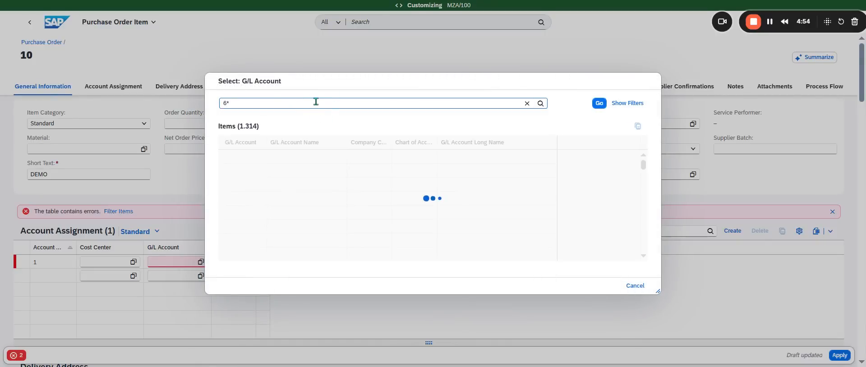
scroll(537, 201, down, 5)
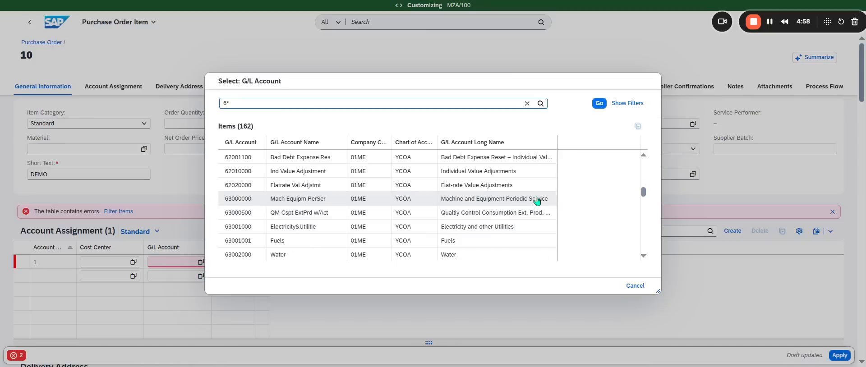
Step: Clear the general search, filter the G/L accounts by account number 6* and search them for Purc*
click(627, 103)
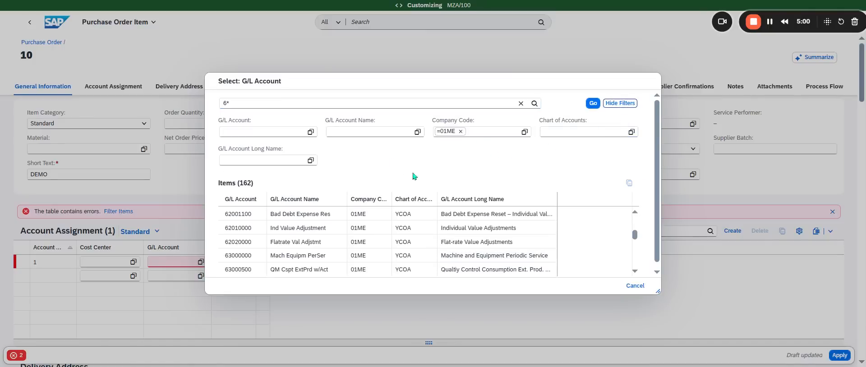
drag(262, 104, 171, 115)
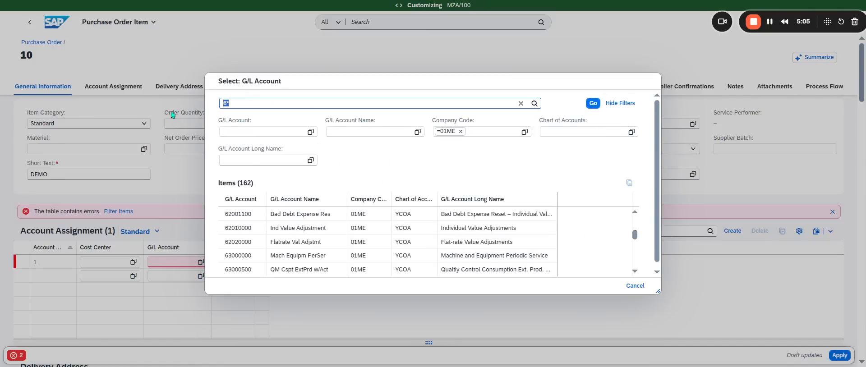
key(BackSpace)
click(242, 131)
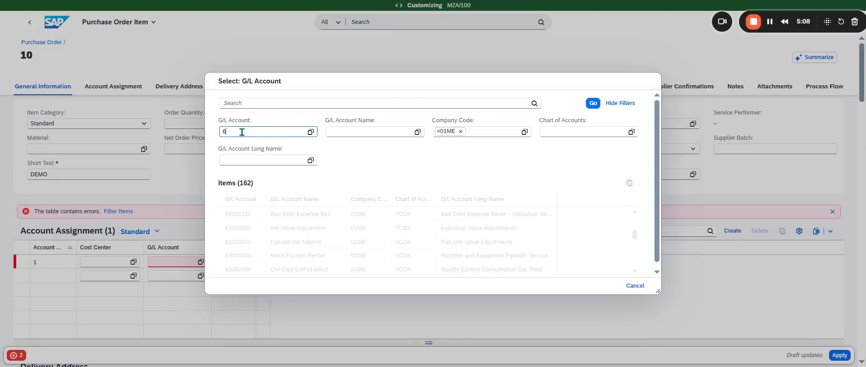
text(6*)
click(257, 103)
text(P)
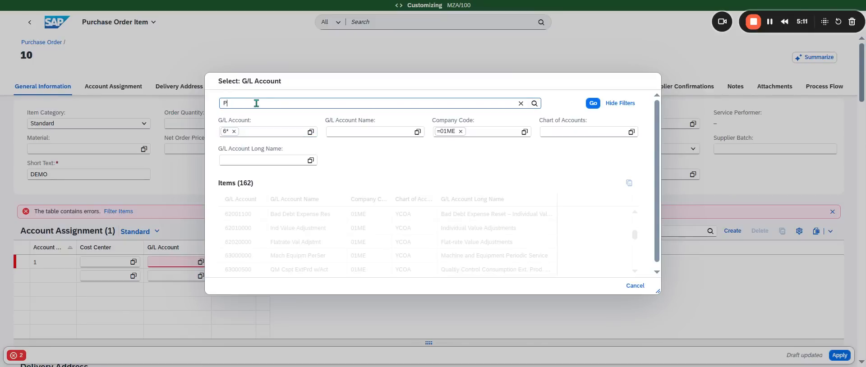
text(urc*)
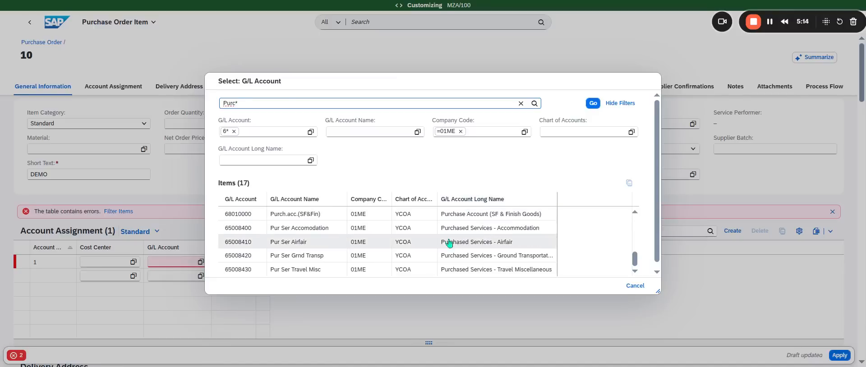
Step: Assign G/L account 65008400 (Purchased Services - Accommodation) and cost center 01ME072040 to the first account assignment line
scroll(427, 255, down, 2)
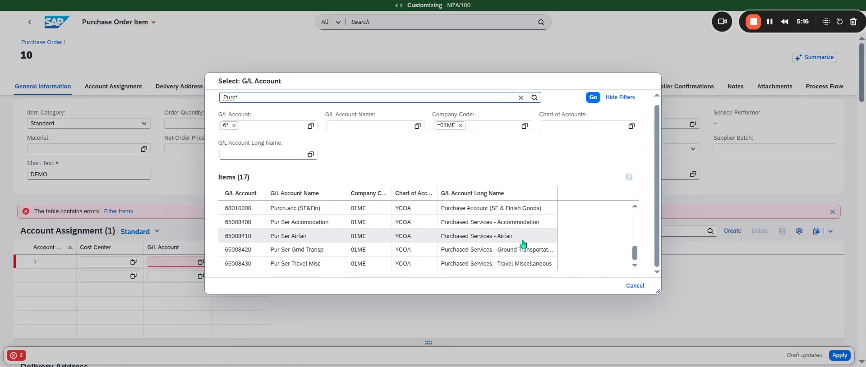
click(485, 225)
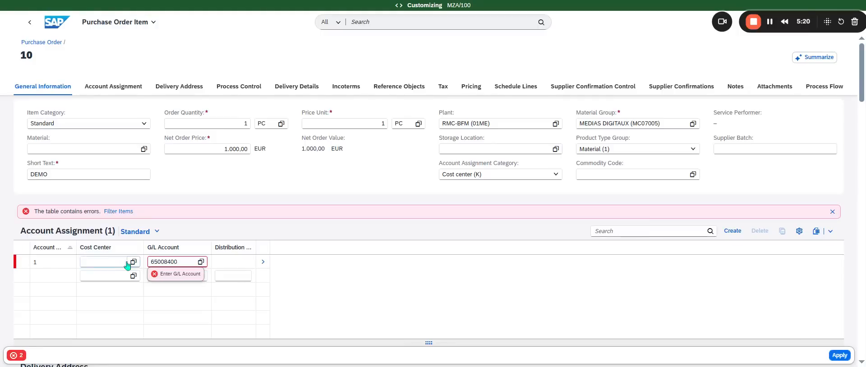
click(133, 262)
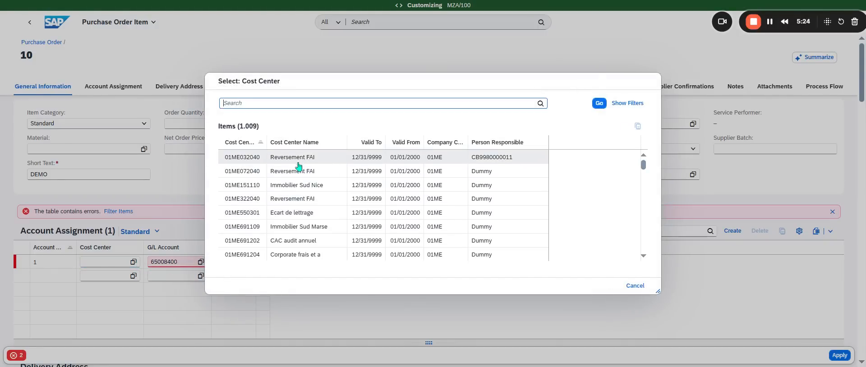
click(235, 171)
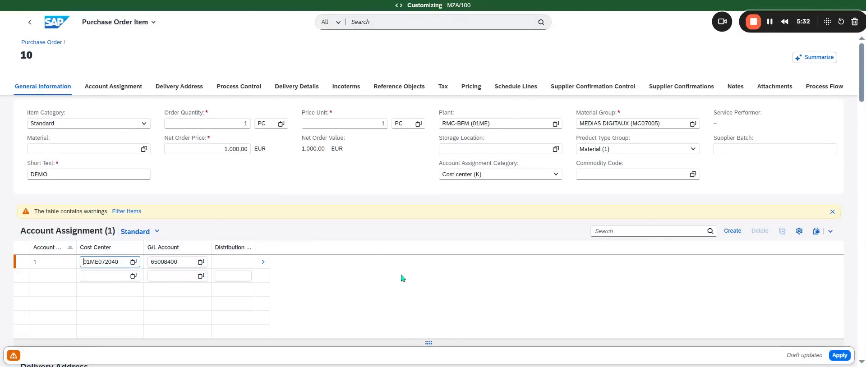
Step: Open the item's warning messages and go from the delivery date warning to the affected schedule line
click(15, 356)
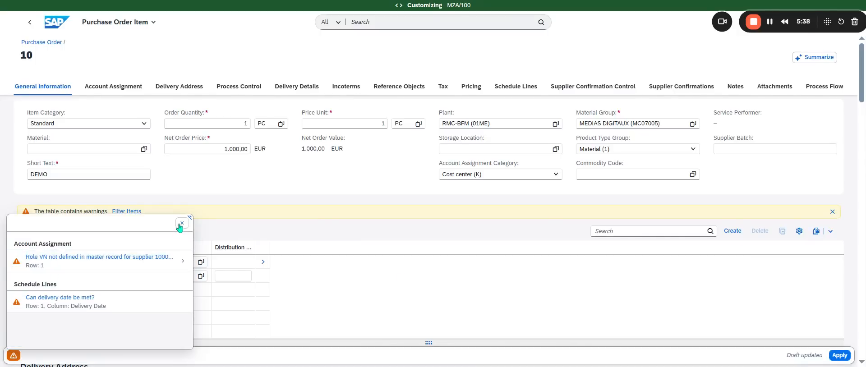
click(72, 299)
click(182, 223)
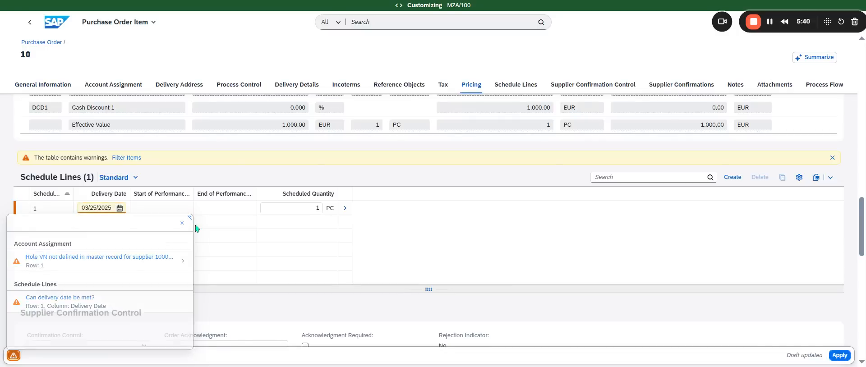
Step: Try 03/31/2025 and 04/03/2025 as the delivery date of schedule line 1
click(119, 209)
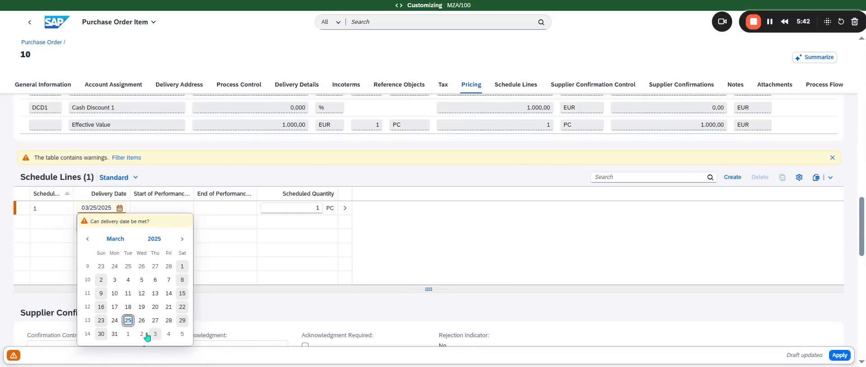
click(118, 337)
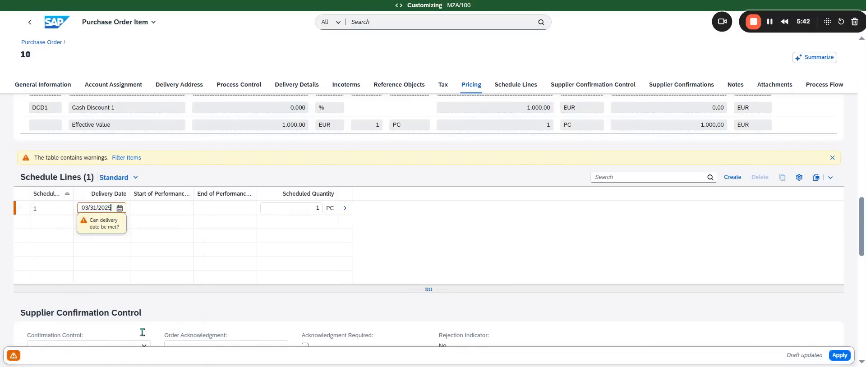
click(120, 208)
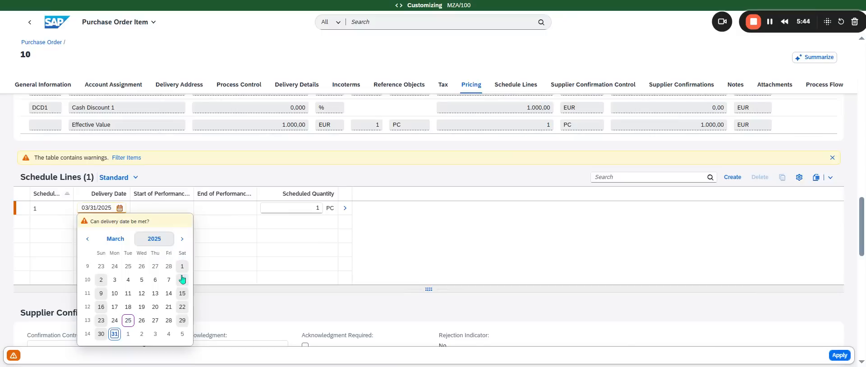
click(158, 335)
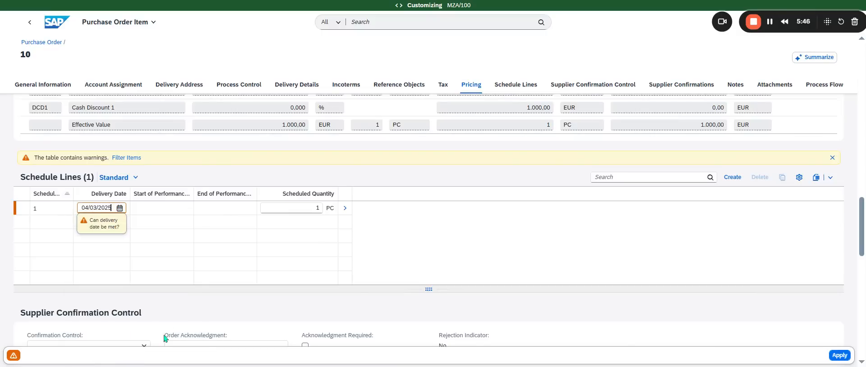
Step: Set the delivery date of schedule line 1 to 04/24/2025 and apply the item changes to the purchase order
click(120, 208)
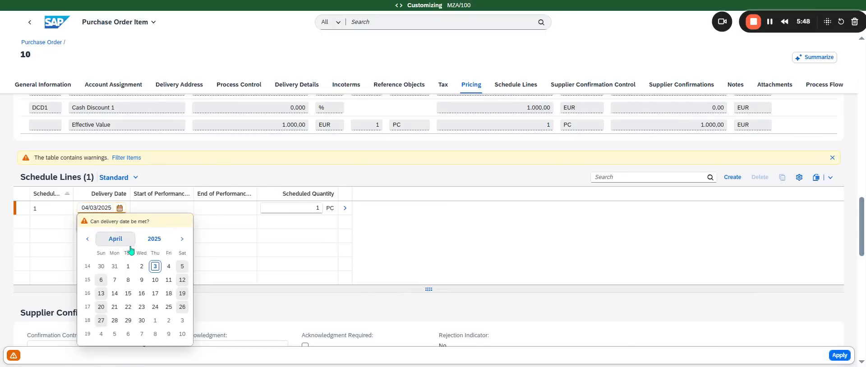
click(156, 306)
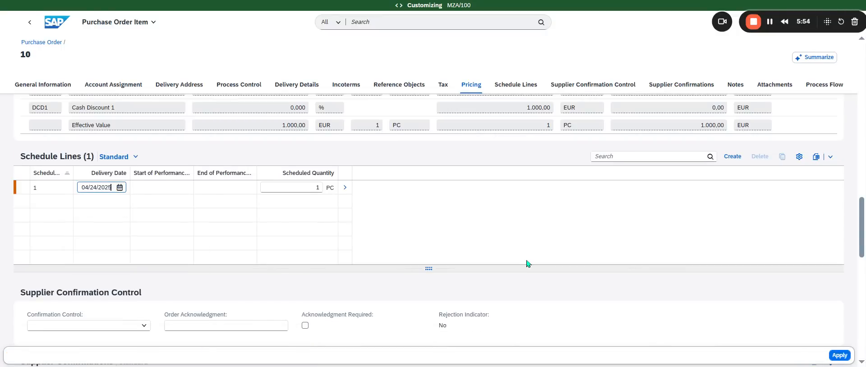
click(844, 356)
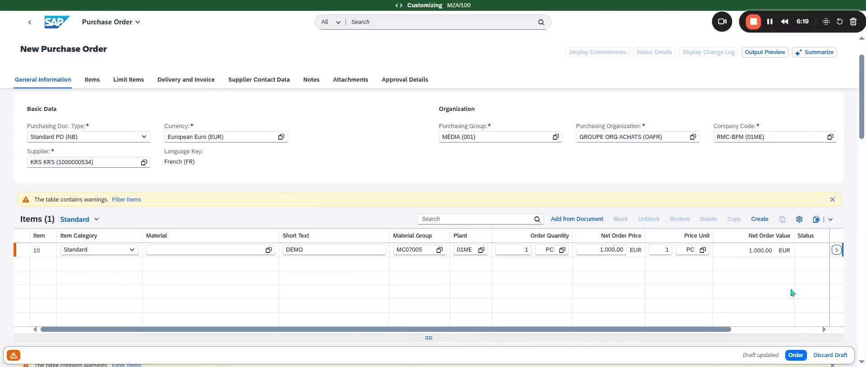
Step: Reopen item 10 and review its account assignment, delivery address, process control, delivery details, incoterms, tax and remaining warning message
click(837, 250)
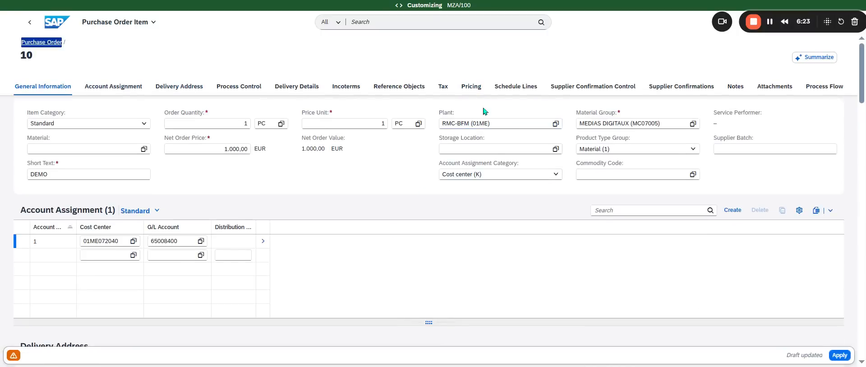
click(127, 90)
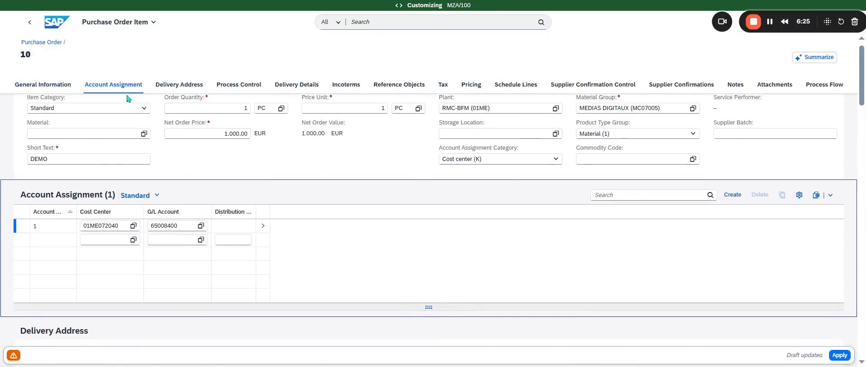
click(166, 91)
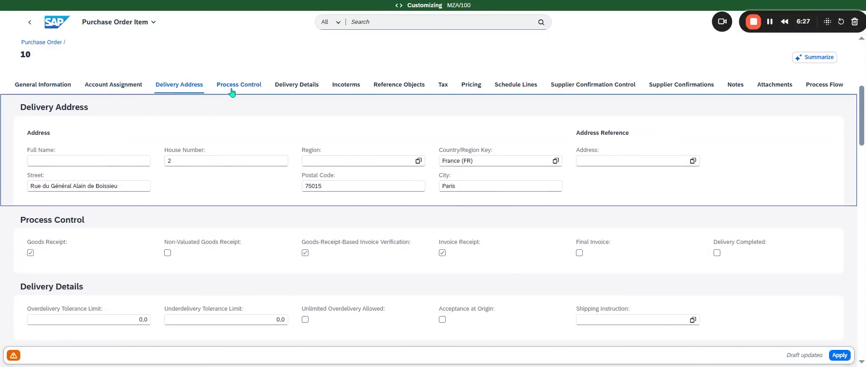
click(232, 92)
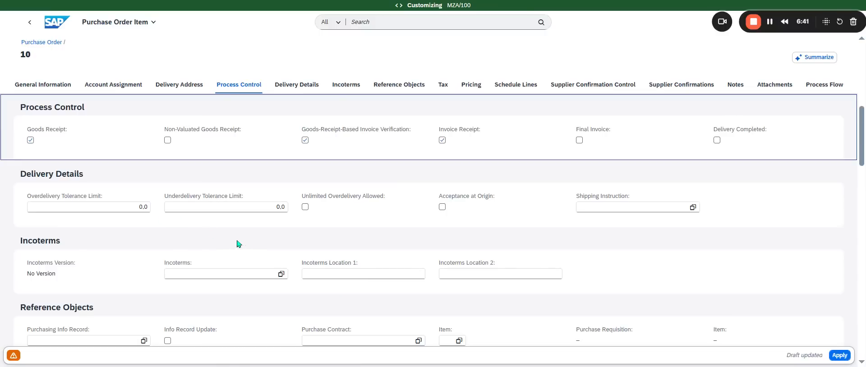
click(297, 86)
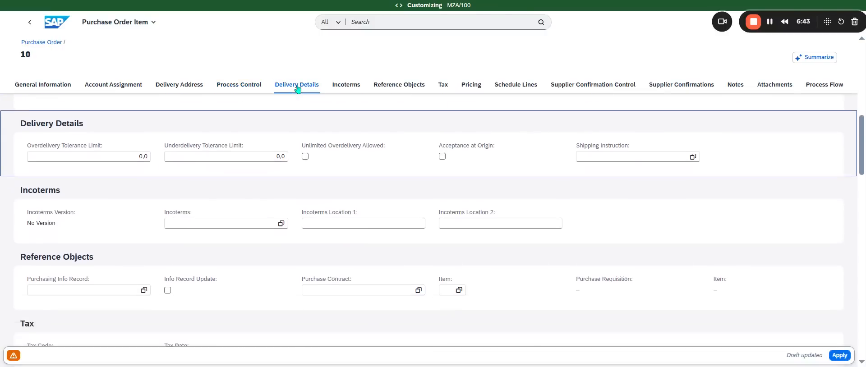
scroll(163, 283, down, 1)
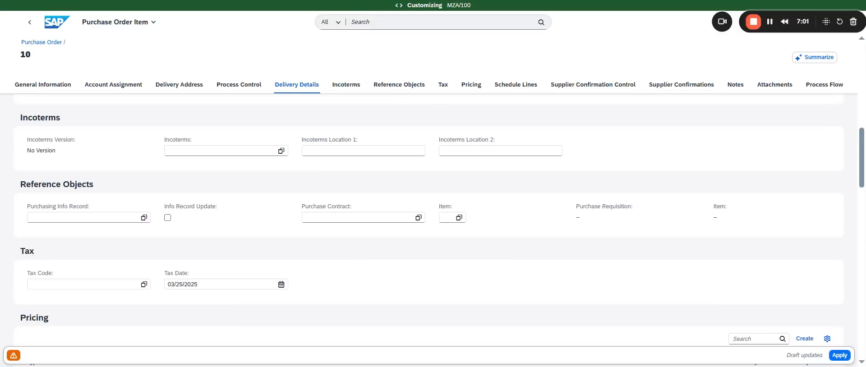
click(428, 98)
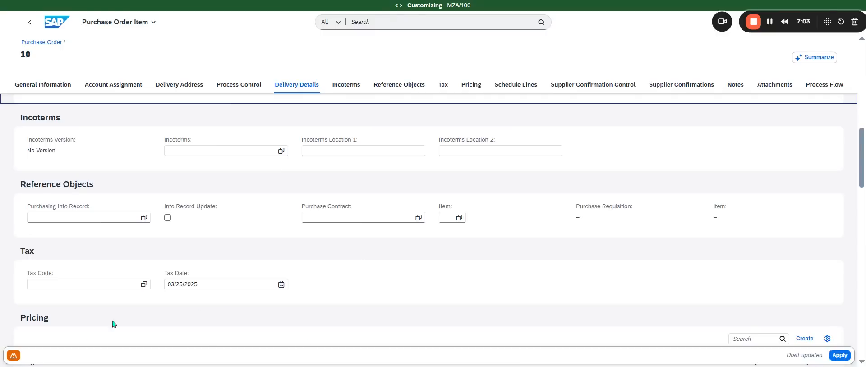
click(14, 356)
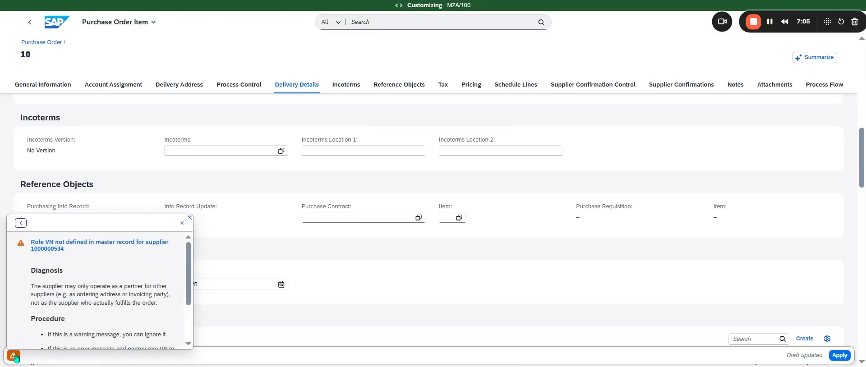
click(14, 356)
Step: Apply the item, submit the purchase order and highlight its new document number
click(840, 356)
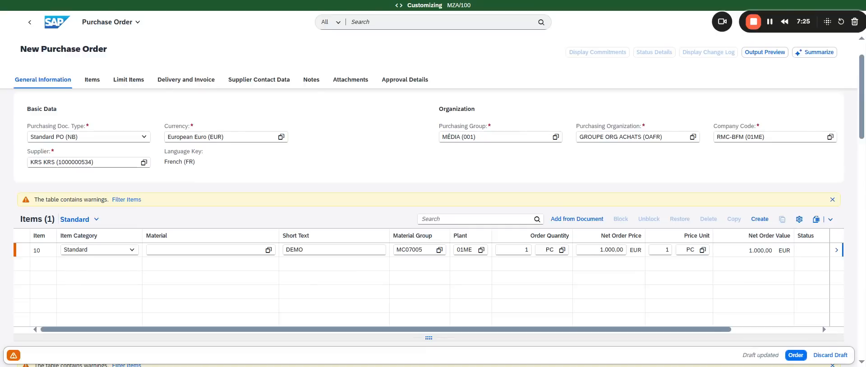
click(796, 355)
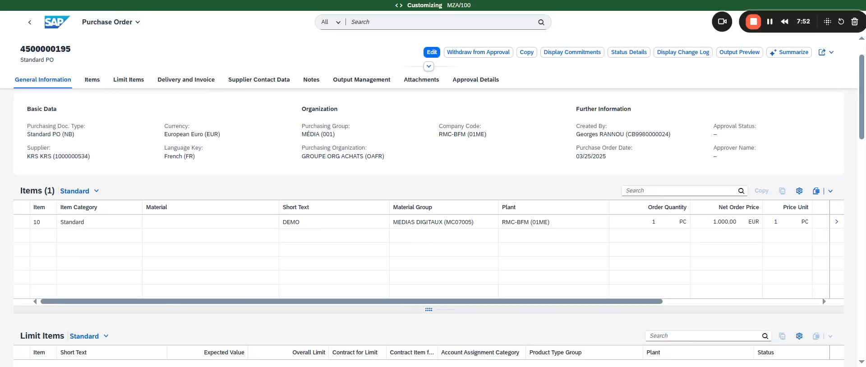
drag(19, 50, 72, 50)
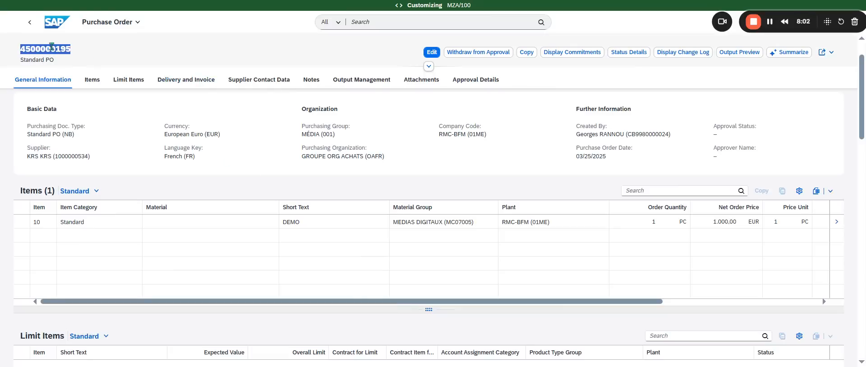
Step: Generate a smart summary of the purchase order covering all sections and read through it
click(790, 52)
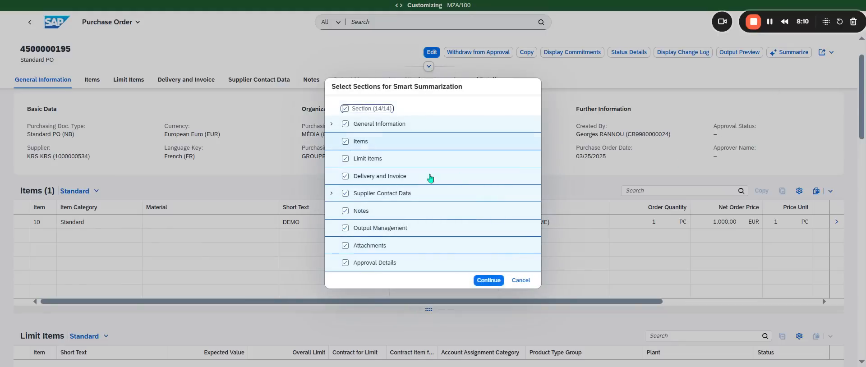
click(497, 282)
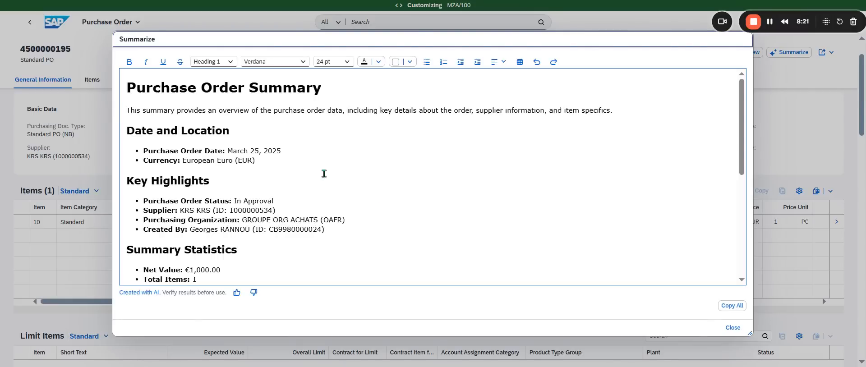
scroll(323, 174, down, 5)
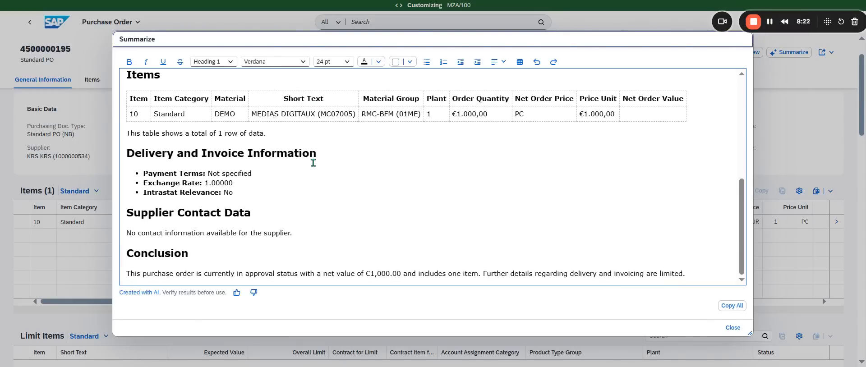
Step: Close the summary, review the approval workflow steps and withdraw the purchase order from approval
click(733, 328)
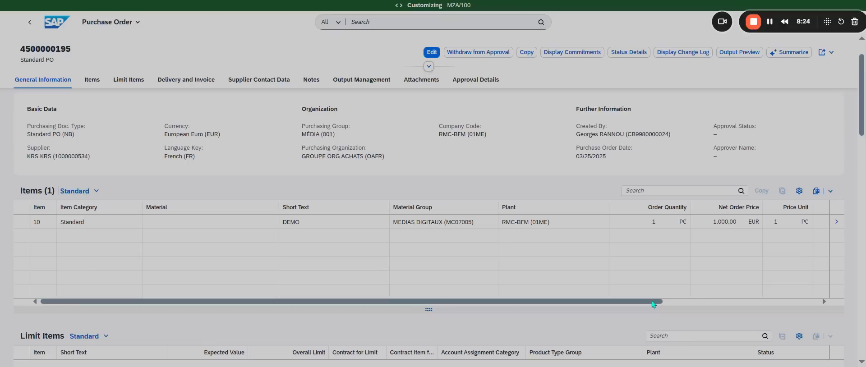
scroll(484, 145, down, 15)
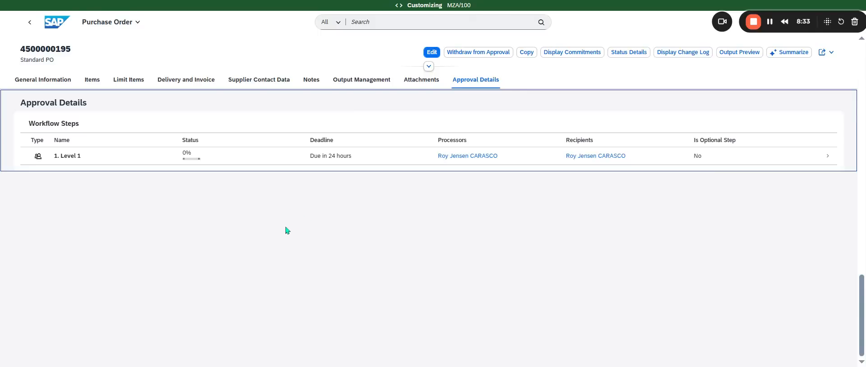
click(471, 54)
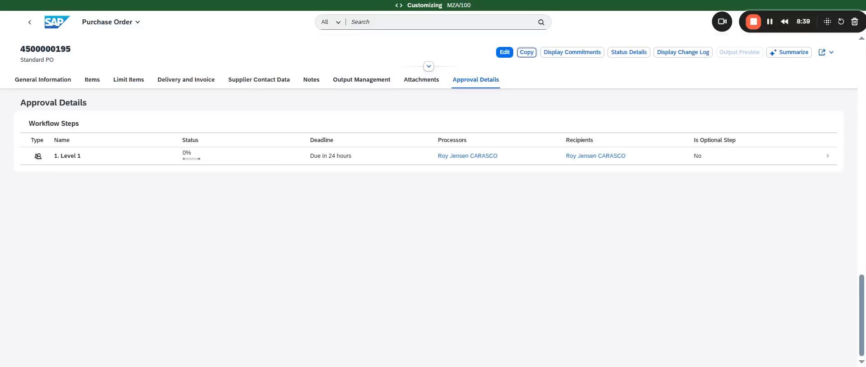
Step: Edit the withdrawn purchase order, change its purchasing group to Group 003 (003) and submit the order again
scroll(286, 256, up, 15)
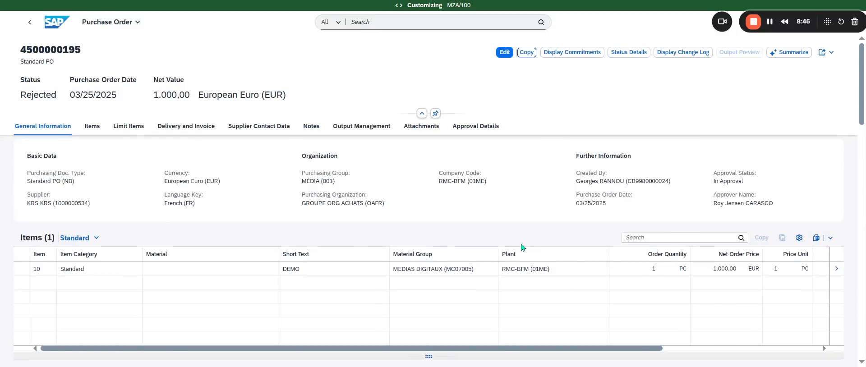
click(504, 52)
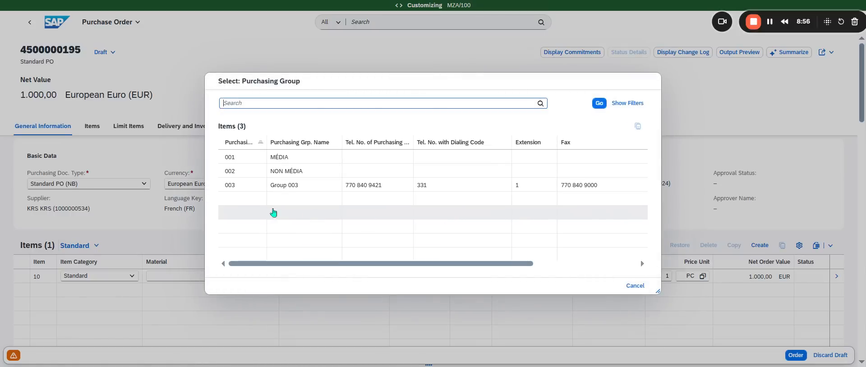
click(298, 207)
click(796, 355)
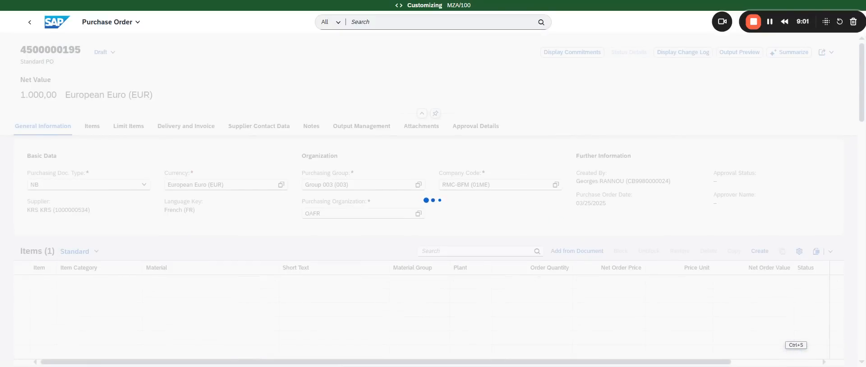
Step: Check the resubmitted order's approval details, return to the purchase order overview and list all purchase orders without filters
click(476, 126)
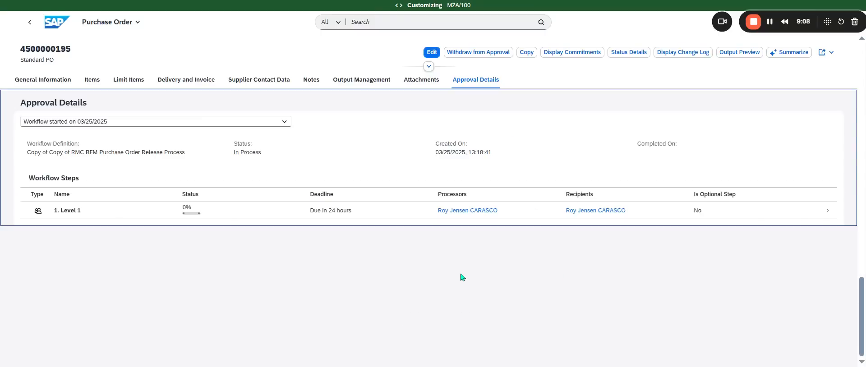
click(28, 23)
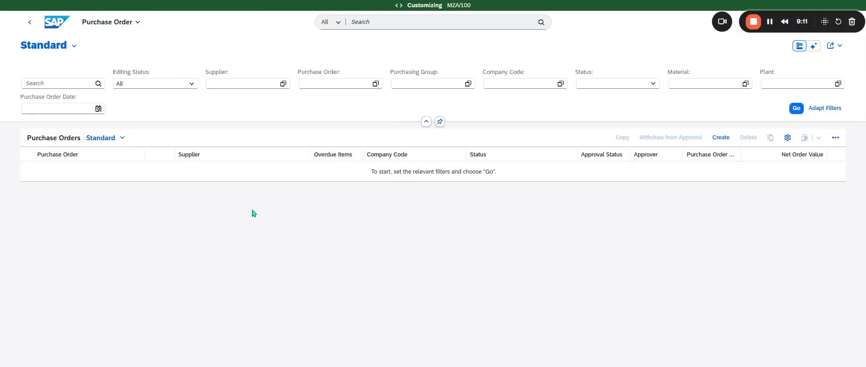
click(796, 108)
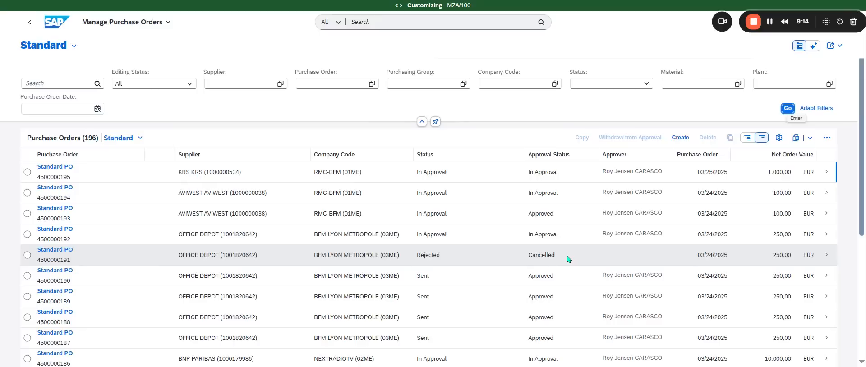